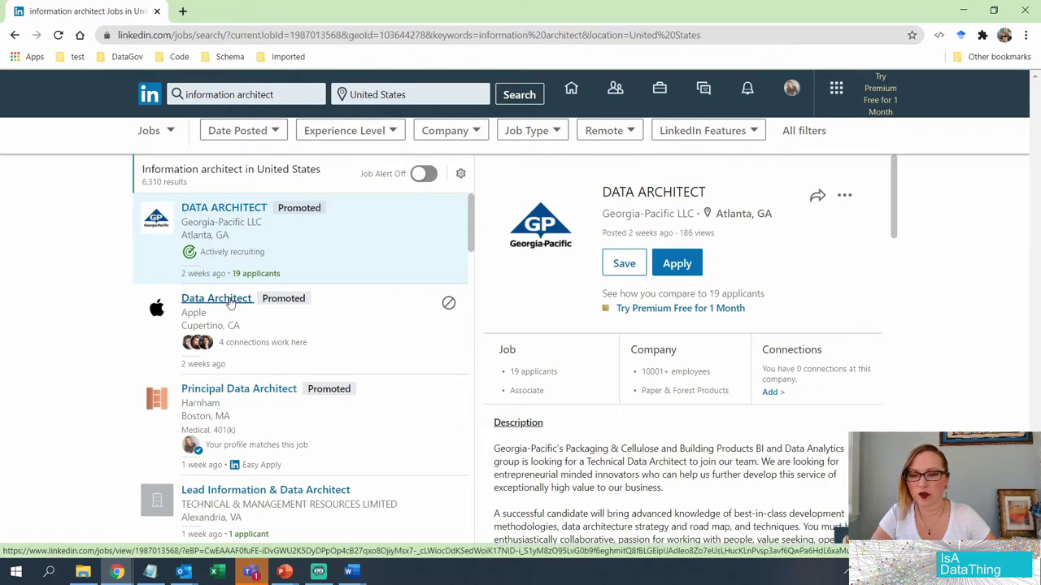
Read the summary and qualifications of Apple's Data Architect posting, then go back to the Word résumé.
{"action": "left_click", "coordinate": [231, 303]}
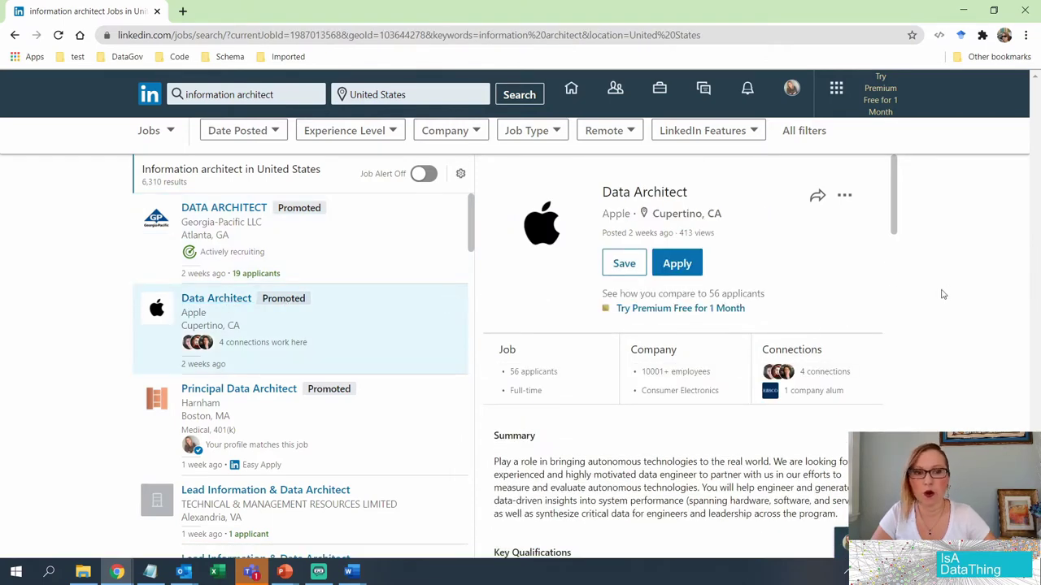
{"action": "scroll", "coordinate": [889, 221], "scroll_direction": "down", "scroll_amount": 4}
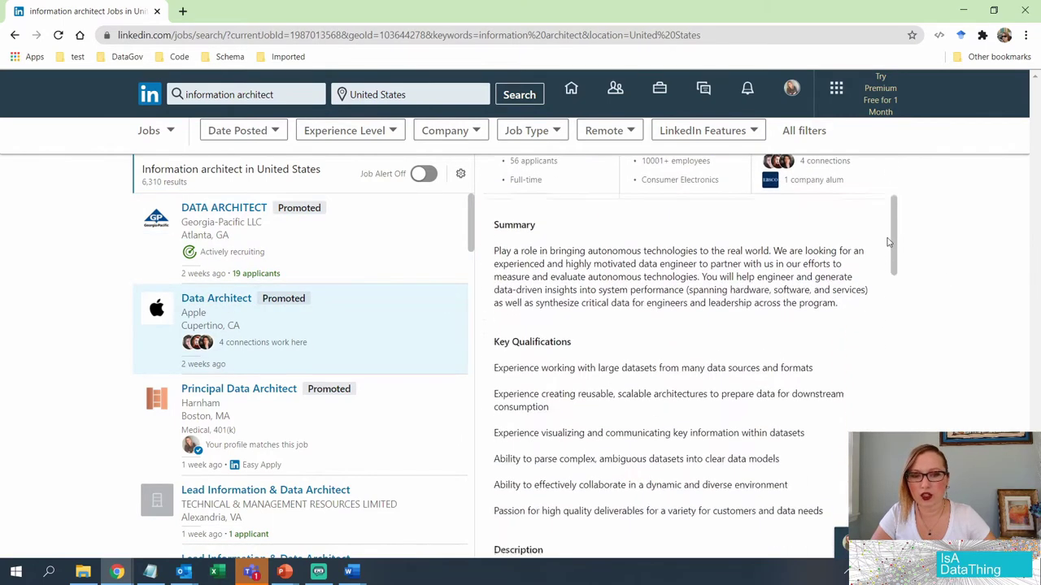
{"action": "scroll", "coordinate": [889, 268], "scroll_direction": "up", "scroll_amount": 3}
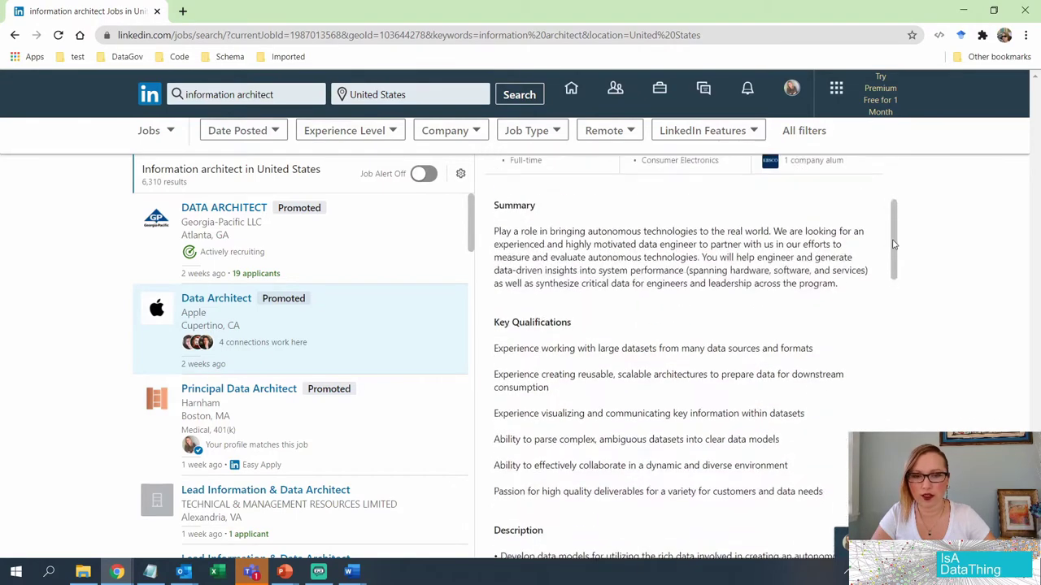
{"action": "left_click", "coordinate": [350, 572]}
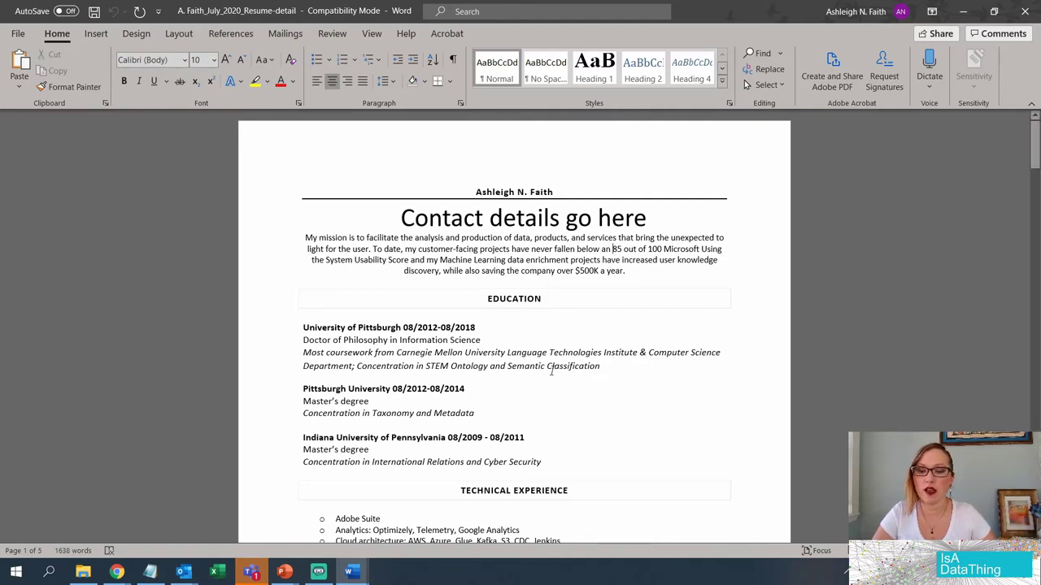
Switch to the 'Resume-detail and publications' document and scroll back up to its first page.
{"action": "left_click", "coordinate": [353, 573]}
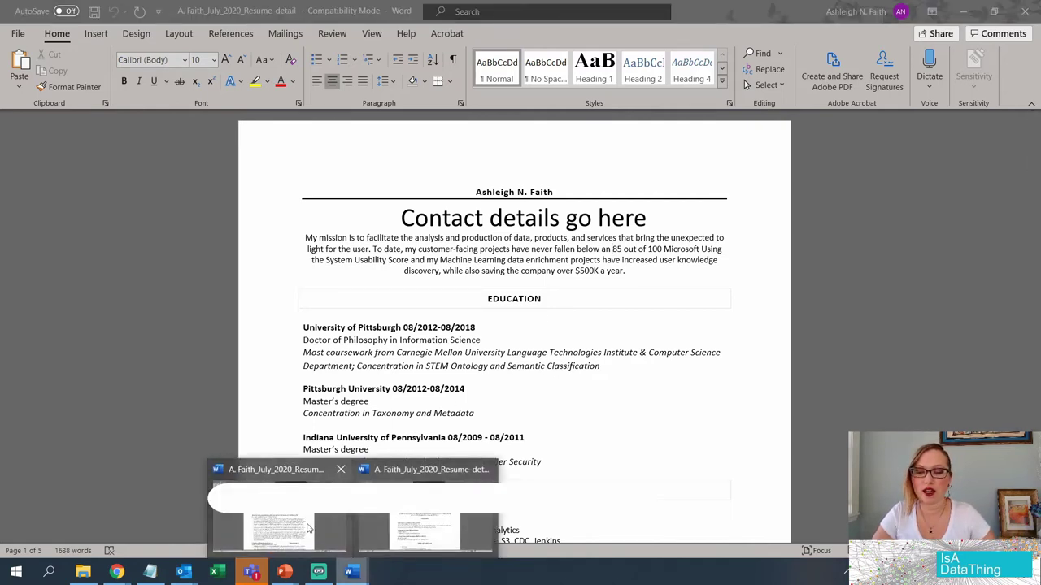
{"action": "left_click", "coordinate": [411, 470]}
{"action": "scroll", "coordinate": [537, 388], "scroll_direction": "up", "scroll_amount": 5}
{"action": "scroll", "coordinate": [536, 388], "scroll_direction": "up", "scroll_amount": 20}
{"action": "scroll", "coordinate": [537, 388], "scroll_direction": "up", "scroll_amount": 2}
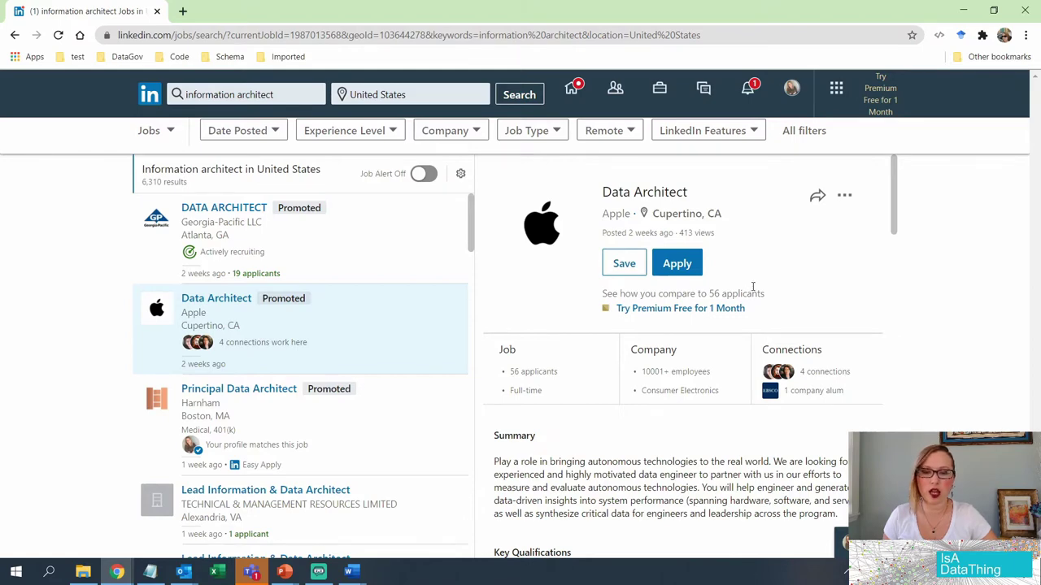
Compare the Apple posting with the résumé, finishing with the publications résumé in front.
{"action": "left_click", "coordinate": [350, 571]}
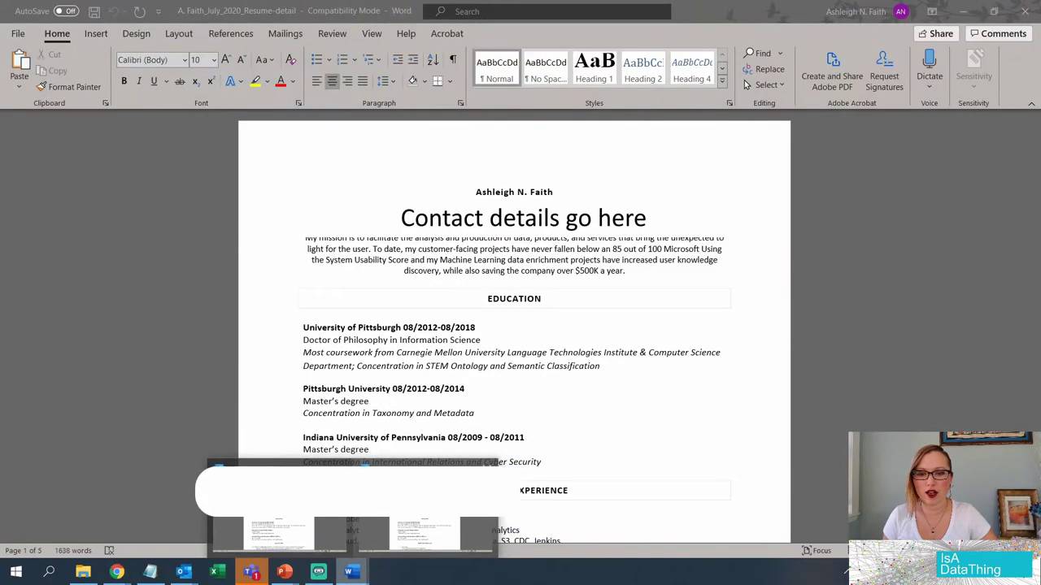
{"action": "key", "text": "alt+Tab"}
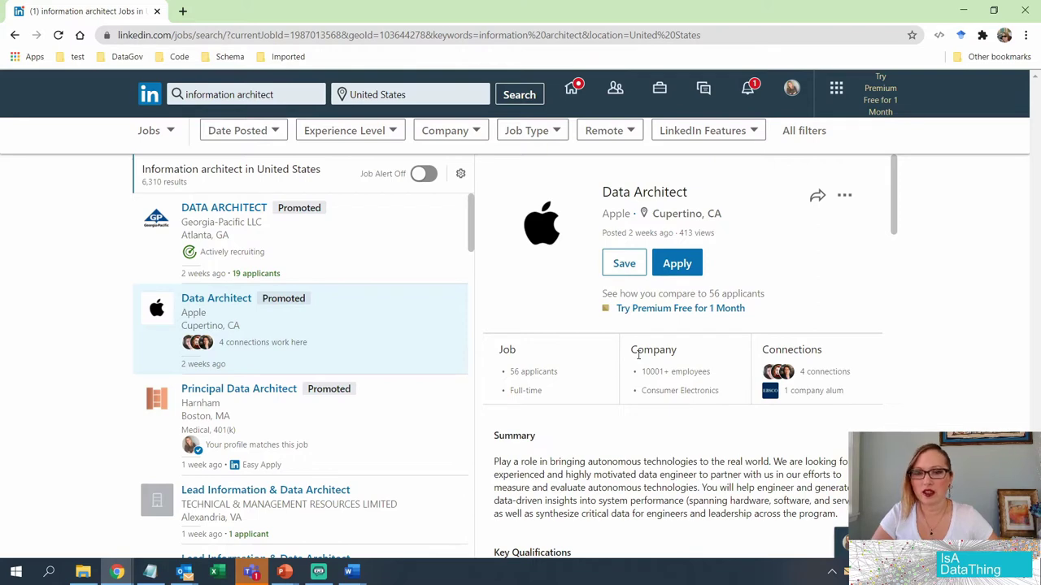
{"action": "mouse_move", "coordinate": [353, 574]}
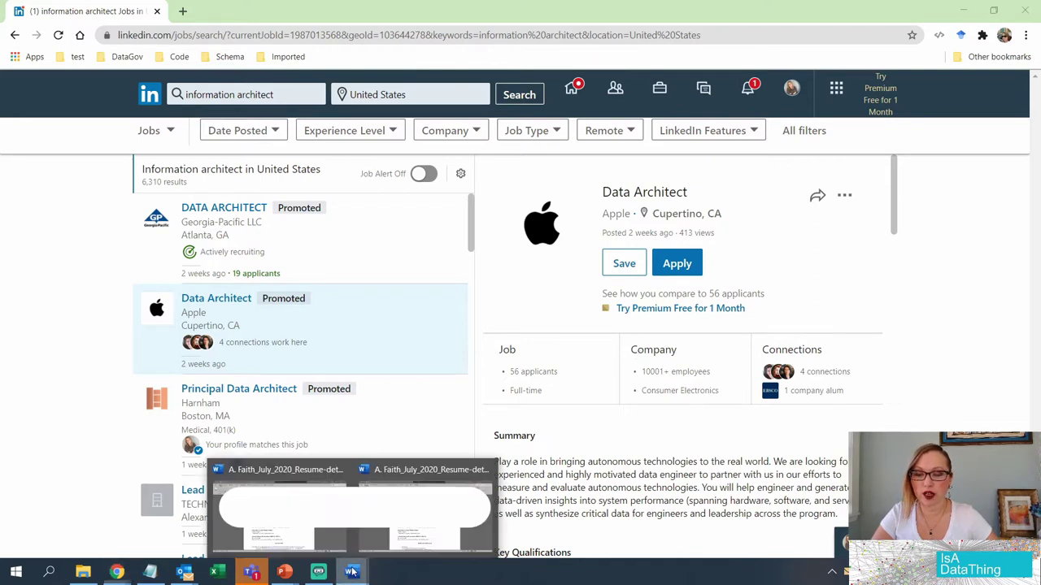
{"action": "left_click", "coordinate": [280, 508]}
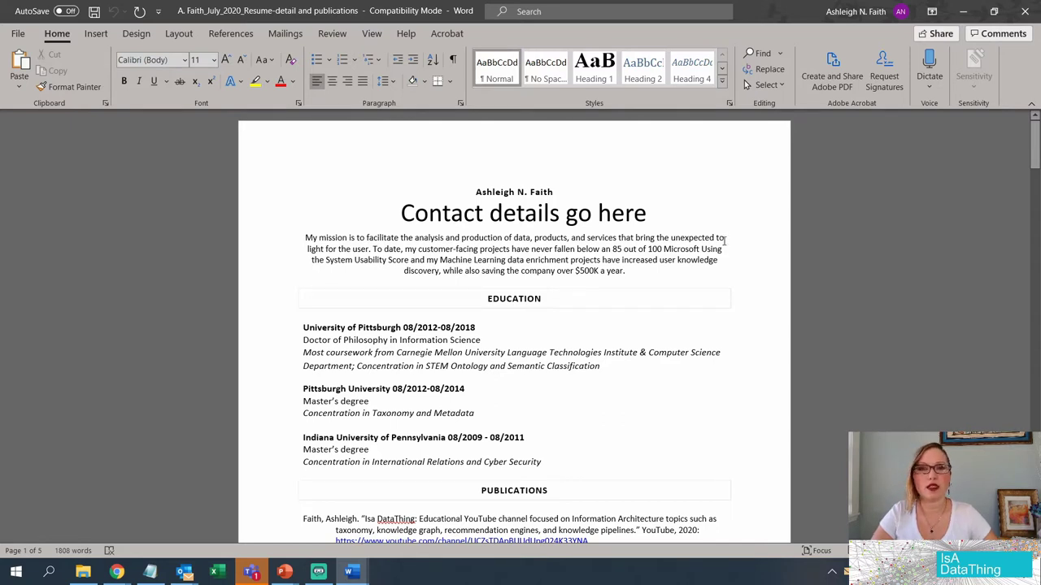
{"action": "type", "text": "."}
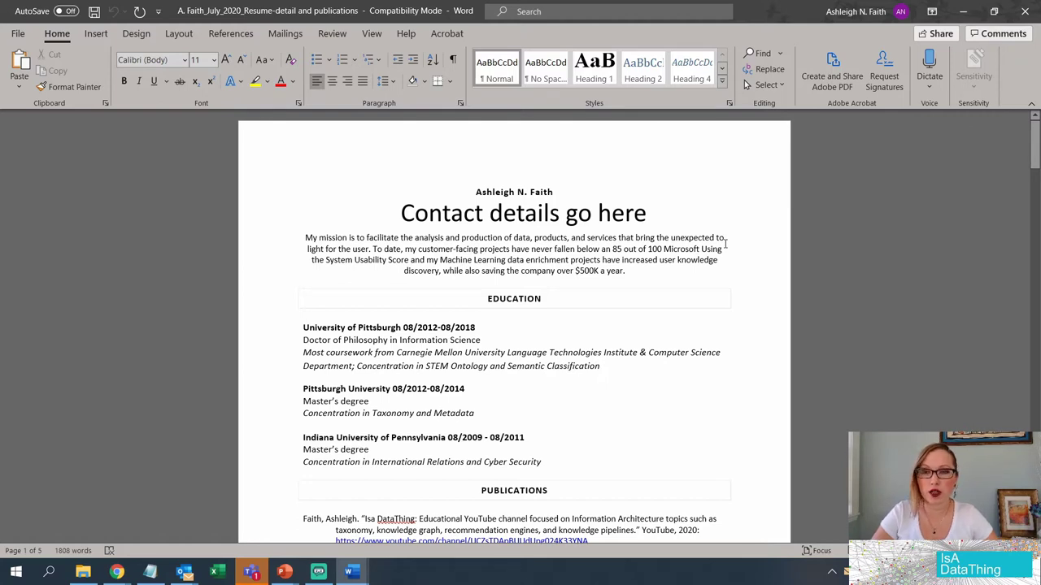
{"action": "key", "text": "BackSpace"}
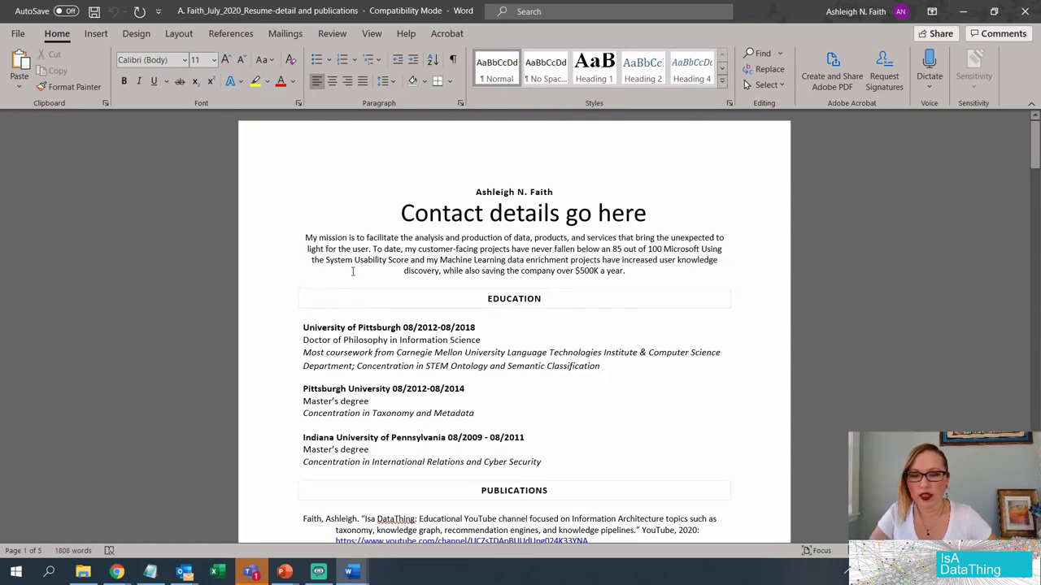
Select the name heading at the top of the résumé and delete the selection.
{"action": "left_click_drag", "start_coordinate": [474, 192], "coordinate": [560, 192]}
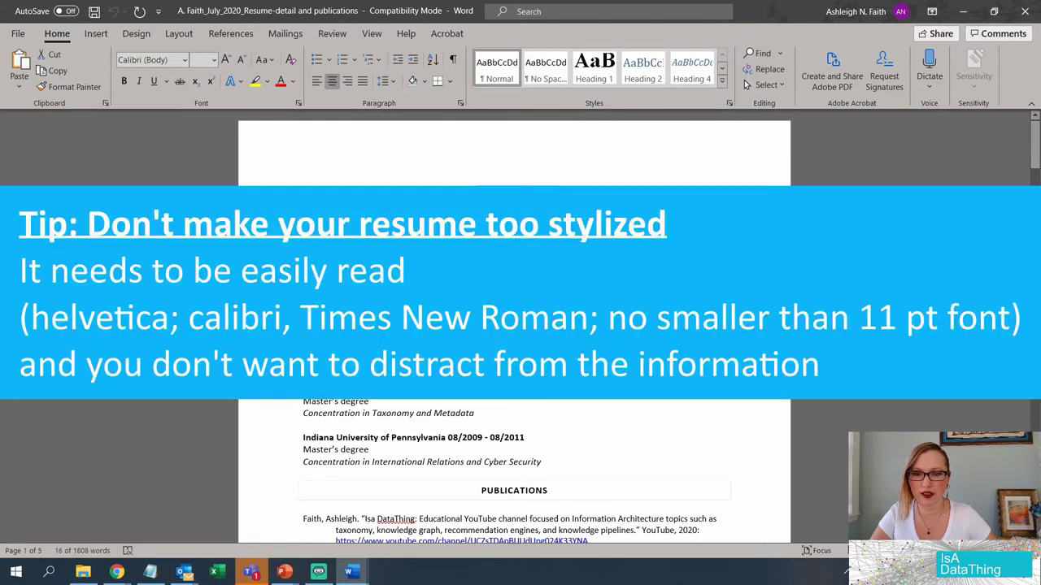
{"action": "key", "text": "Delete"}
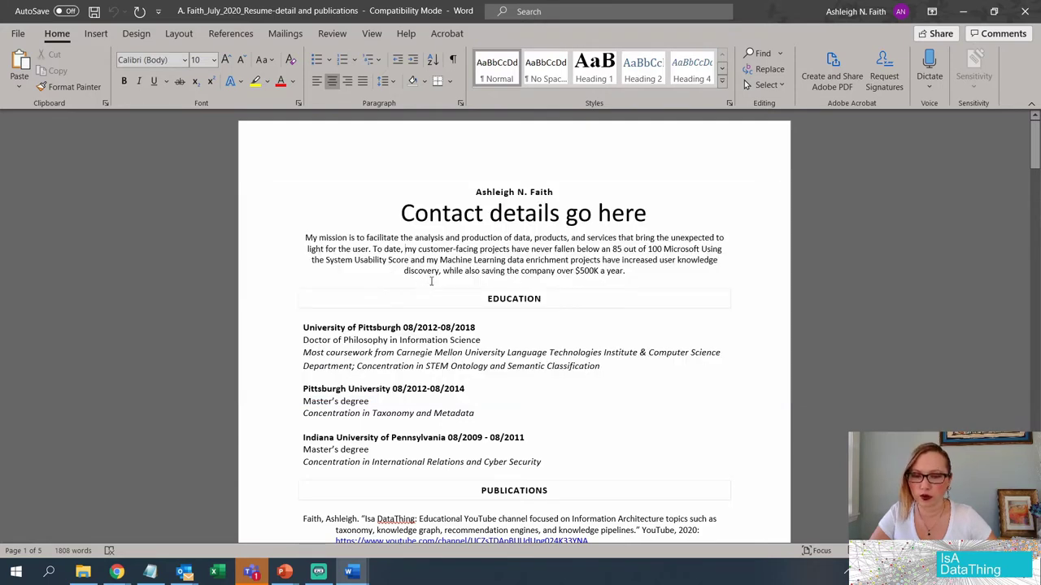
{"action": "scroll", "coordinate": [429, 277], "scroll_direction": "down", "scroll_amount": 1}
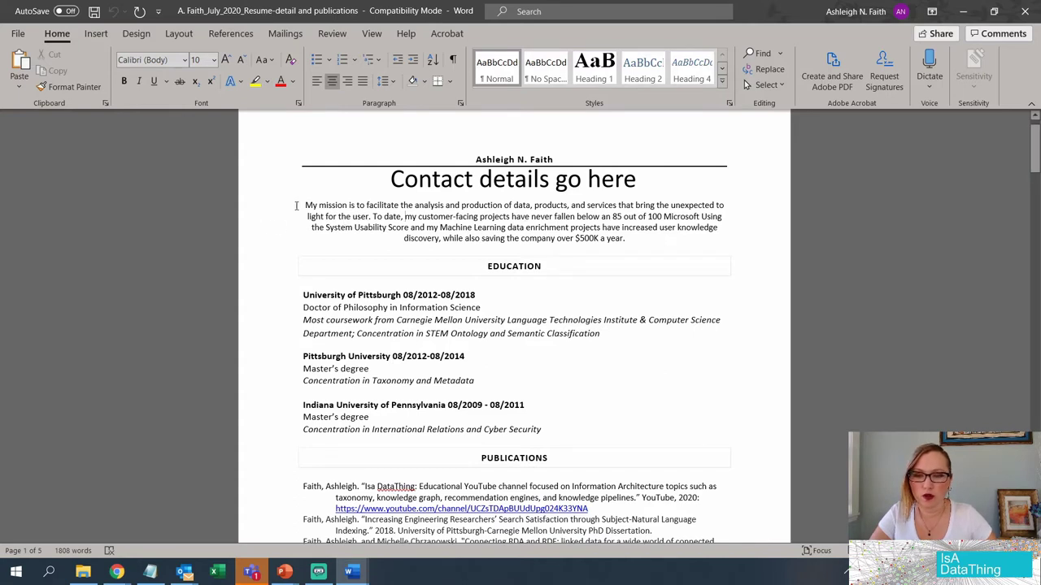
Select the mission statement paragraph to review it, then scroll further down the résumé.
{"action": "left_click_drag", "start_coordinate": [304, 204], "coordinate": [626, 238]}
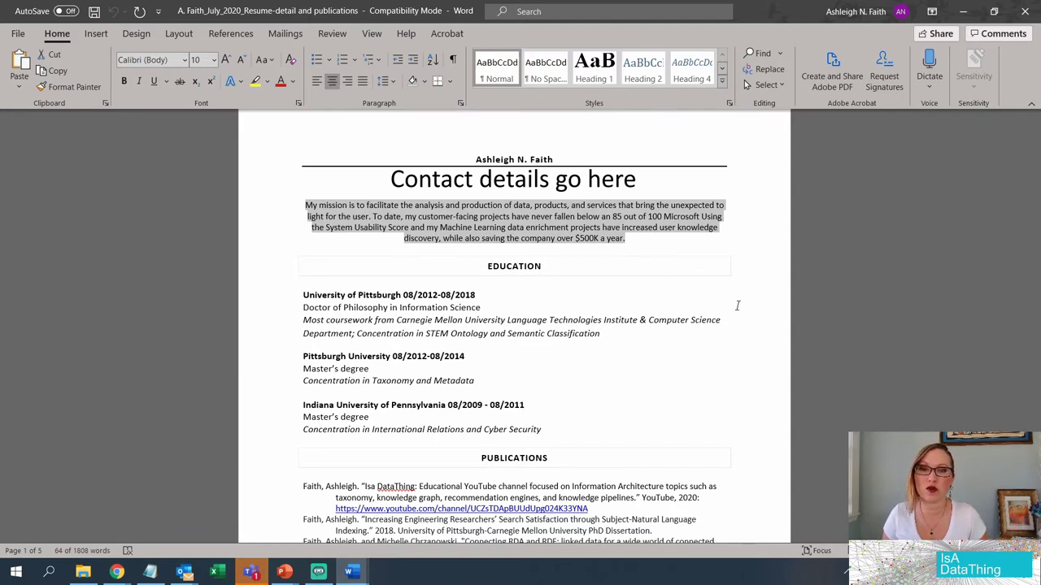
{"action": "scroll", "coordinate": [738, 304], "scroll_direction": "down", "scroll_amount": 3}
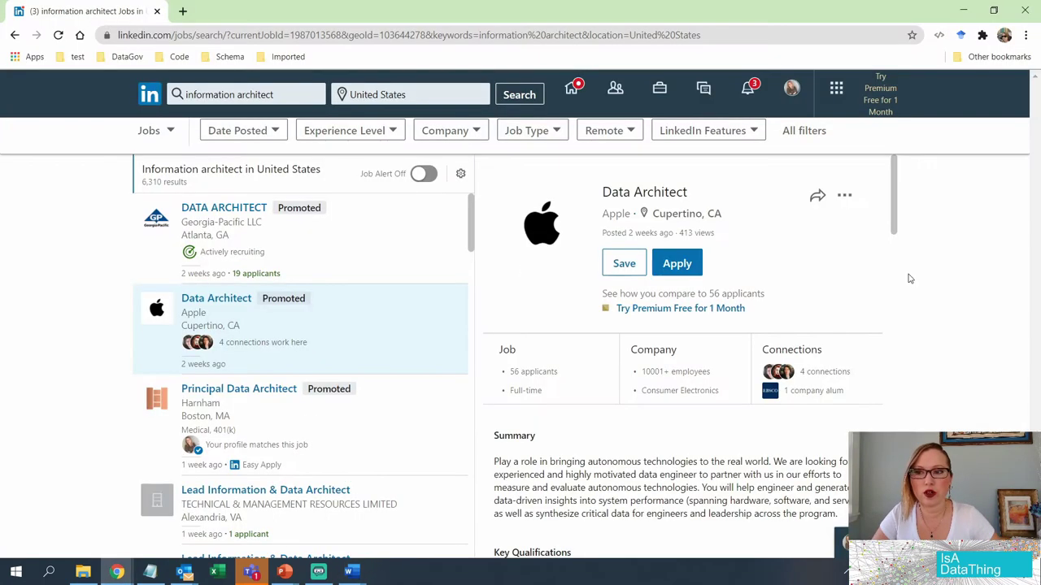
In LinkedIn, highlight the large-datasets and reusable, scalable architectures lines under Key Qualifications.
{"action": "left_click", "coordinate": [117, 572]}
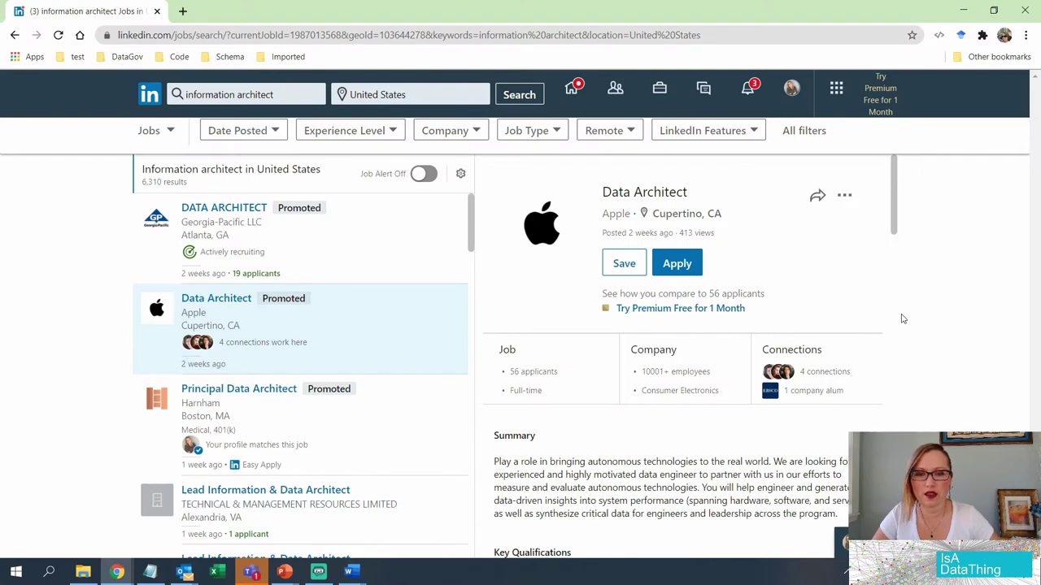
{"action": "scroll", "coordinate": [807, 292], "scroll_direction": "down", "scroll_amount": 2}
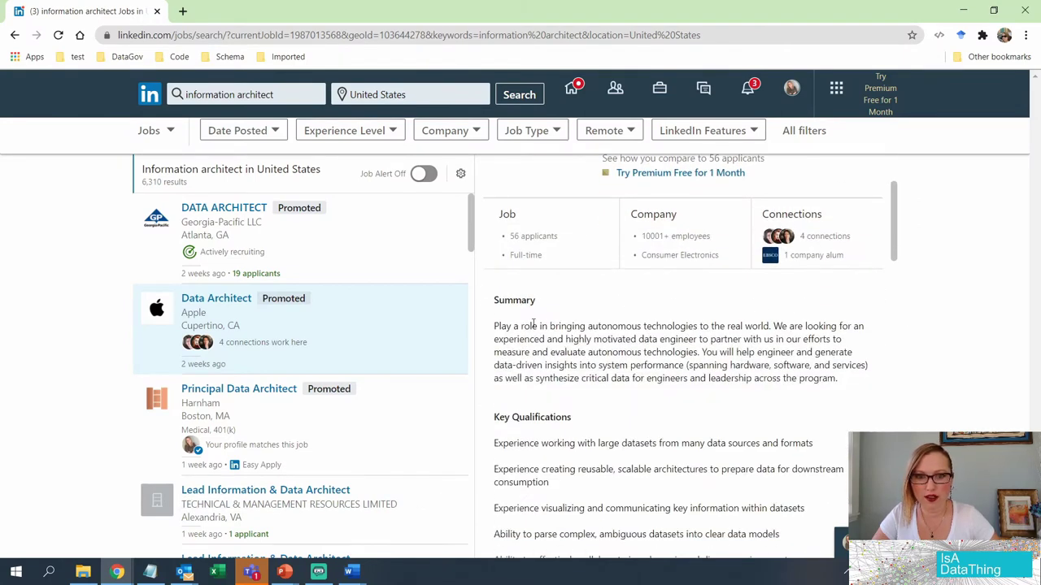
{"action": "scroll", "coordinate": [534, 324], "scroll_direction": "down", "scroll_amount": 1}
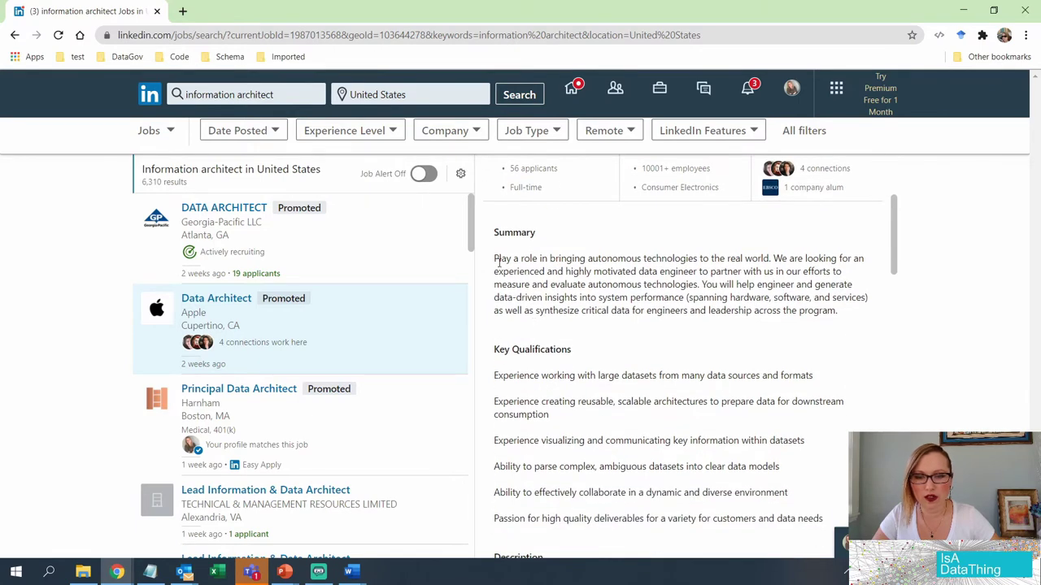
{"action": "left_click_drag", "start_coordinate": [496, 258], "coordinate": [841, 317]}
{"action": "scroll", "coordinate": [674, 338], "scroll_direction": "down", "scroll_amount": 1}
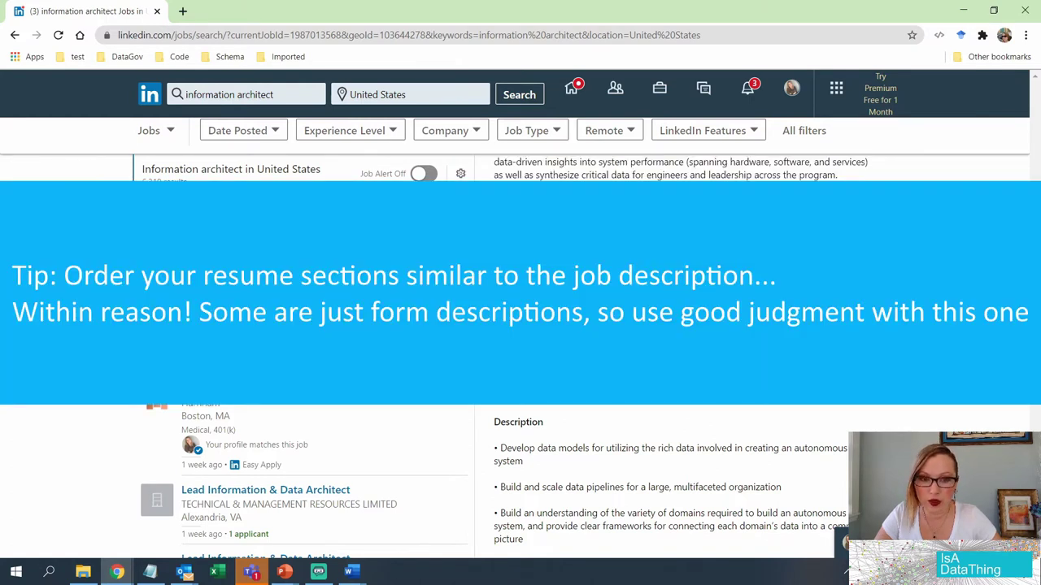
{"action": "left_click_drag", "start_coordinate": [494, 239], "coordinate": [812, 241]}
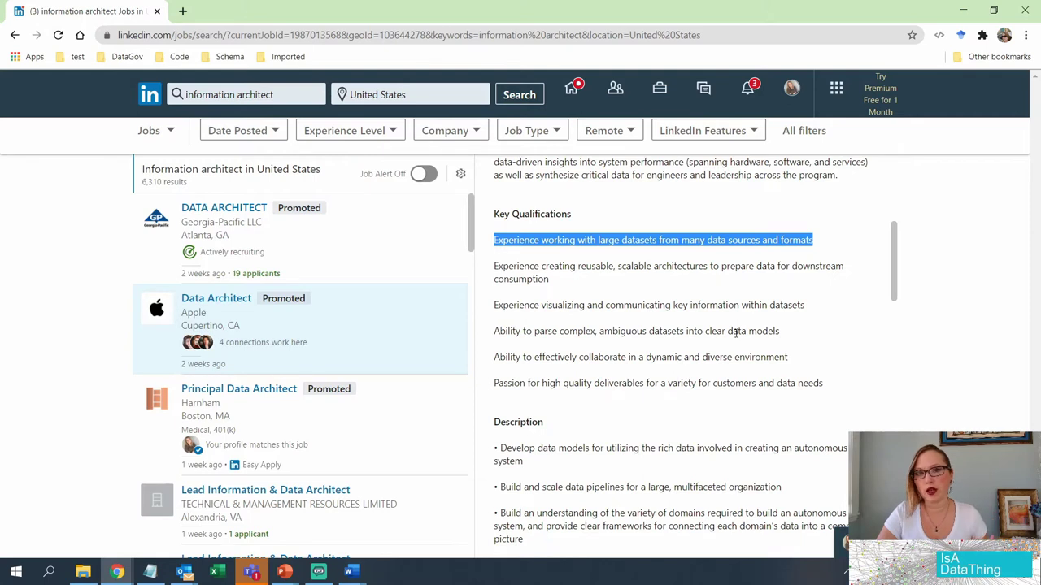
{"action": "triple_click", "coordinate": [685, 268]}
{"action": "scroll", "coordinate": [684, 269], "scroll_direction": "down", "scroll_amount": 1}
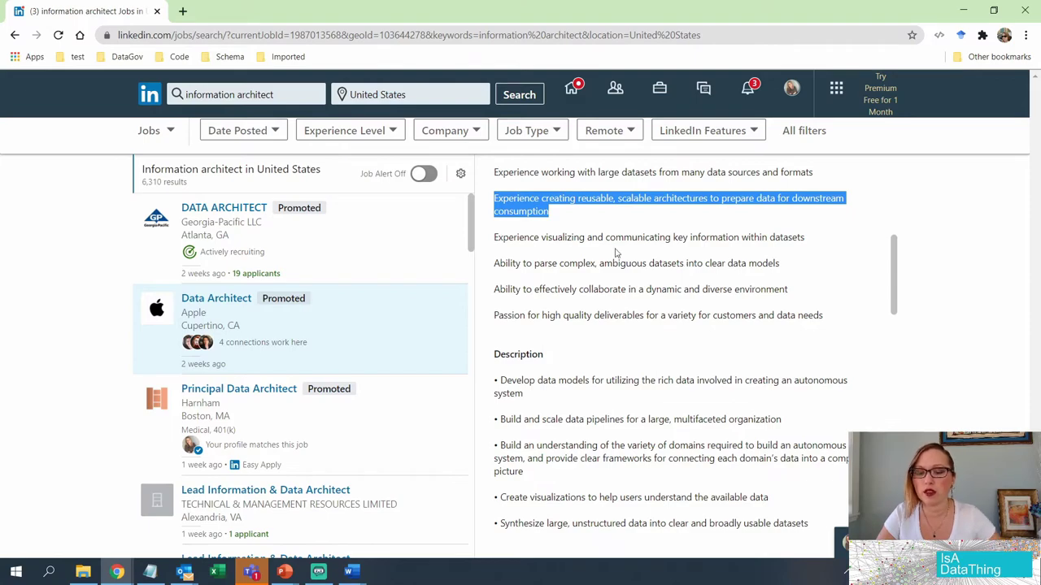
{"action": "left_click", "coordinate": [350, 573]}
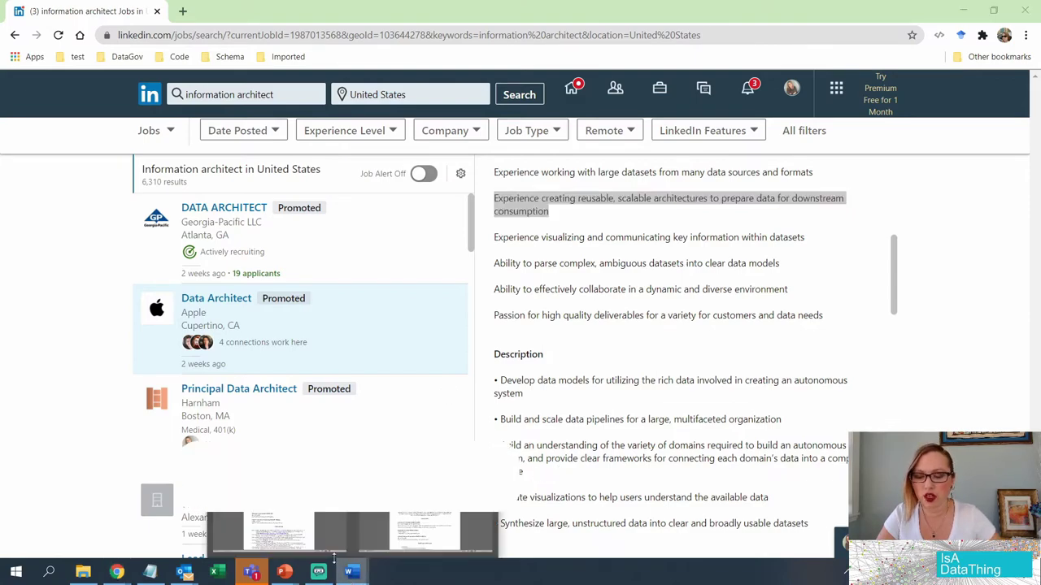
{"action": "left_click", "coordinate": [303, 534]}
{"action": "scroll", "coordinate": [398, 374], "scroll_direction": "down", "scroll_amount": 1}
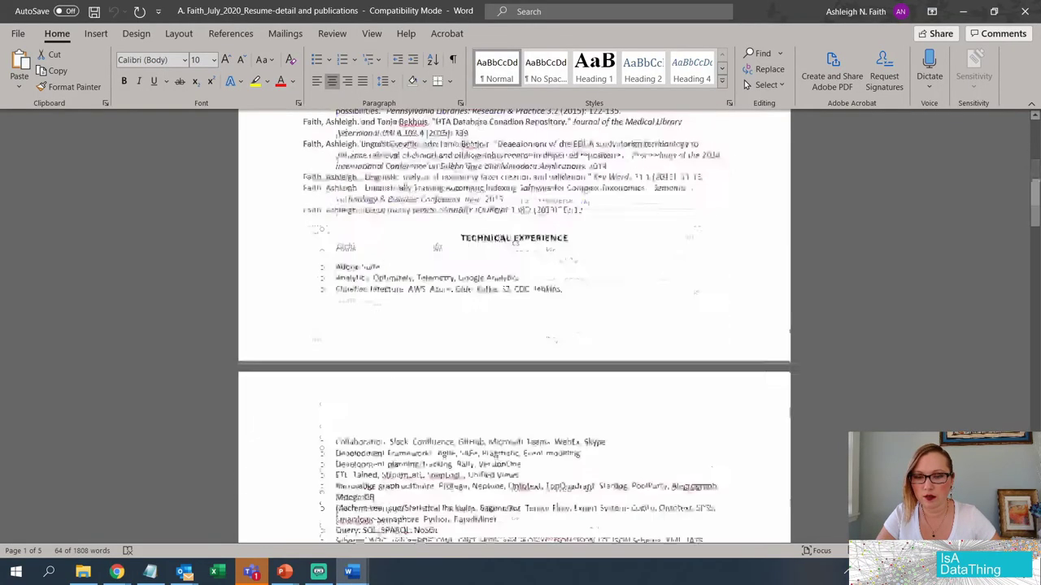
{"action": "scroll", "coordinate": [388, 366], "scroll_direction": "down", "scroll_amount": 1}
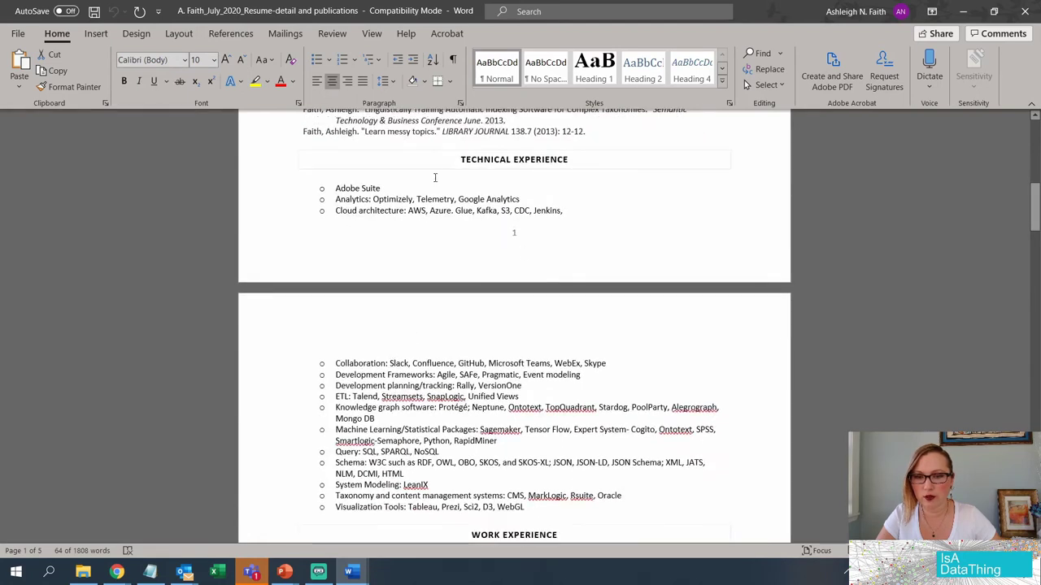
{"action": "left_click_drag", "start_coordinate": [335, 187], "coordinate": [611, 508]}
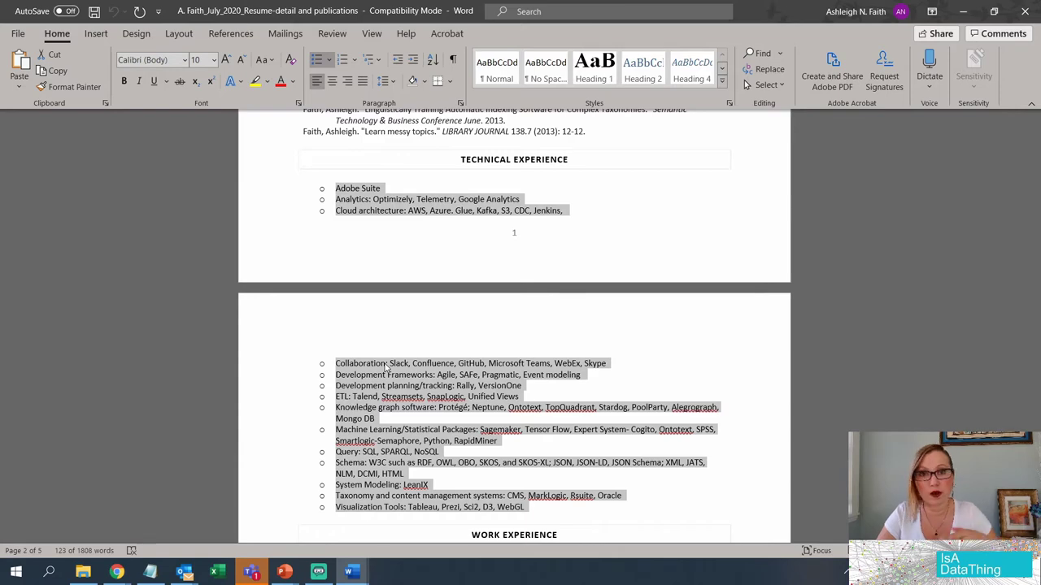
{"action": "left_click", "coordinate": [117, 572]}
{"action": "left_click", "coordinate": [261, 517]}
Scroll to the posting's Additional Requirements and highlight a key term in them.
{"action": "scroll", "coordinate": [695, 394], "scroll_direction": "down", "scroll_amount": 3}
{"action": "scroll", "coordinate": [693, 395], "scroll_direction": "down", "scroll_amount": 1}
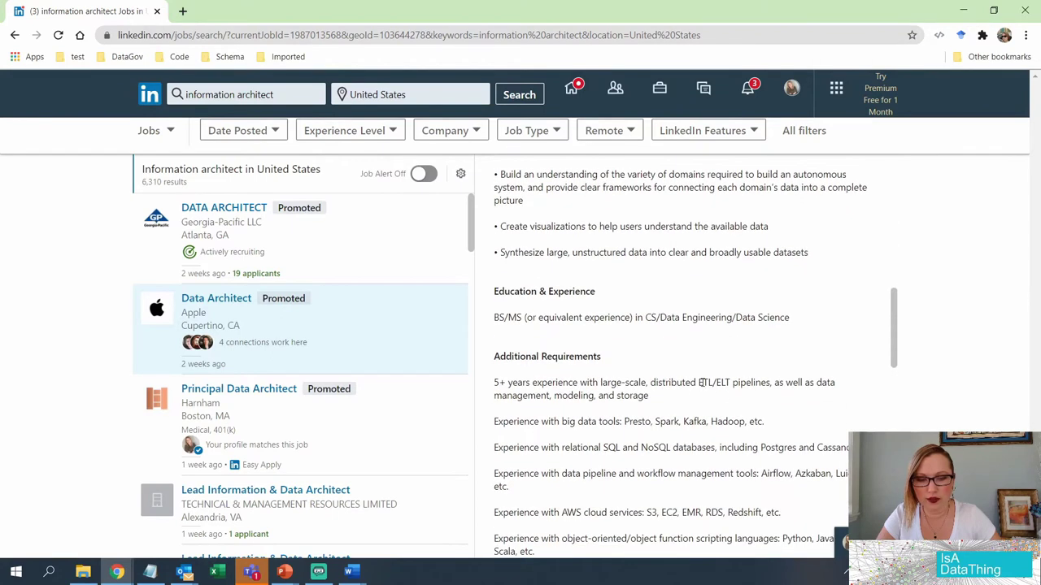
{"action": "left_click_drag", "start_coordinate": [699, 382], "coordinate": [727, 382]}
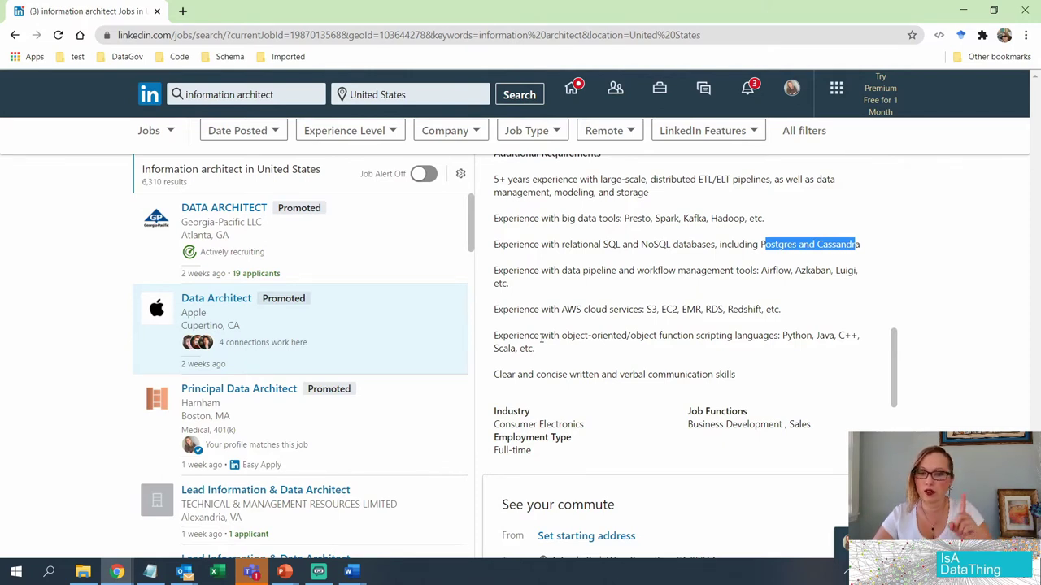
{"action": "triple_click", "coordinate": [496, 309]}
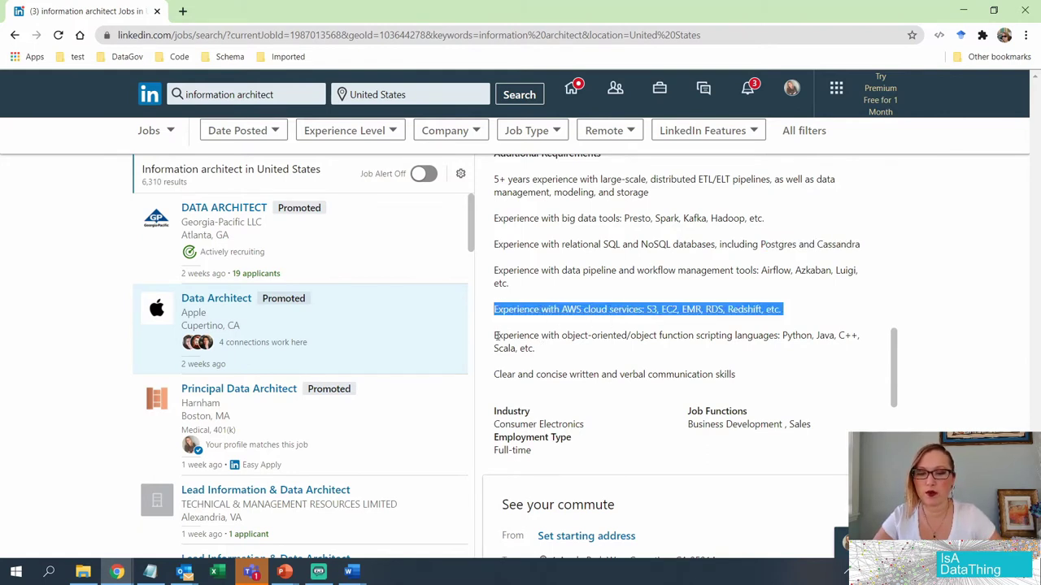
{"action": "left_click_drag", "start_coordinate": [495, 335], "coordinate": [629, 340]}
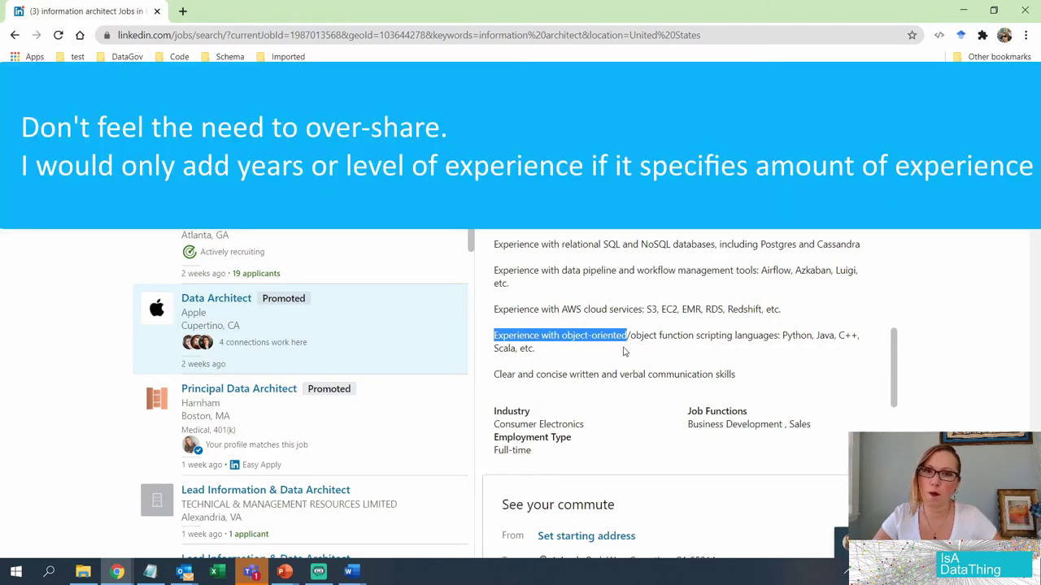
{"action": "scroll", "coordinate": [532, 244], "scroll_direction": "up", "scroll_amount": 1}
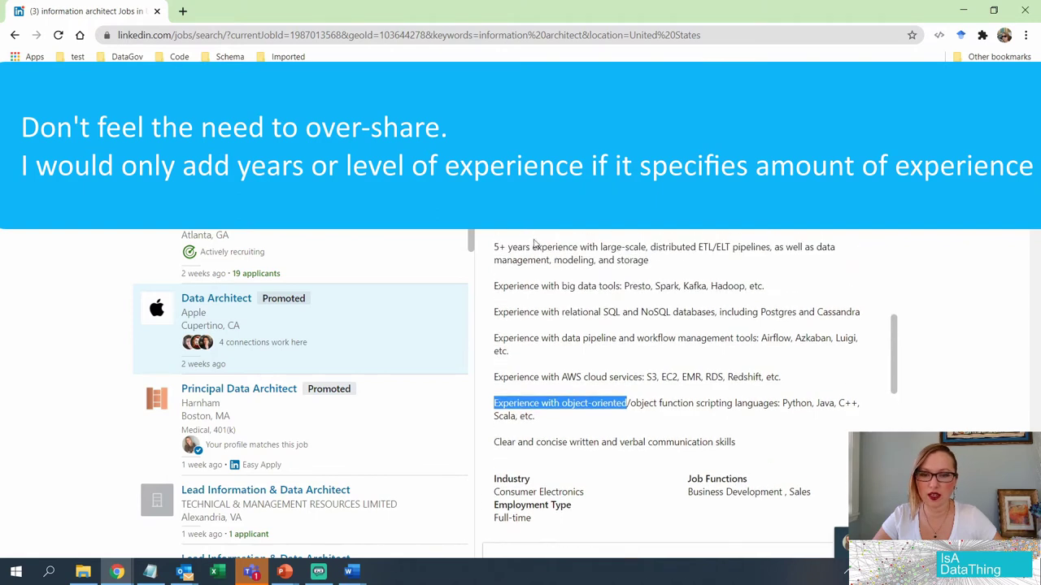
{"action": "left_click_drag", "start_coordinate": [494, 249], "coordinate": [596, 248]}
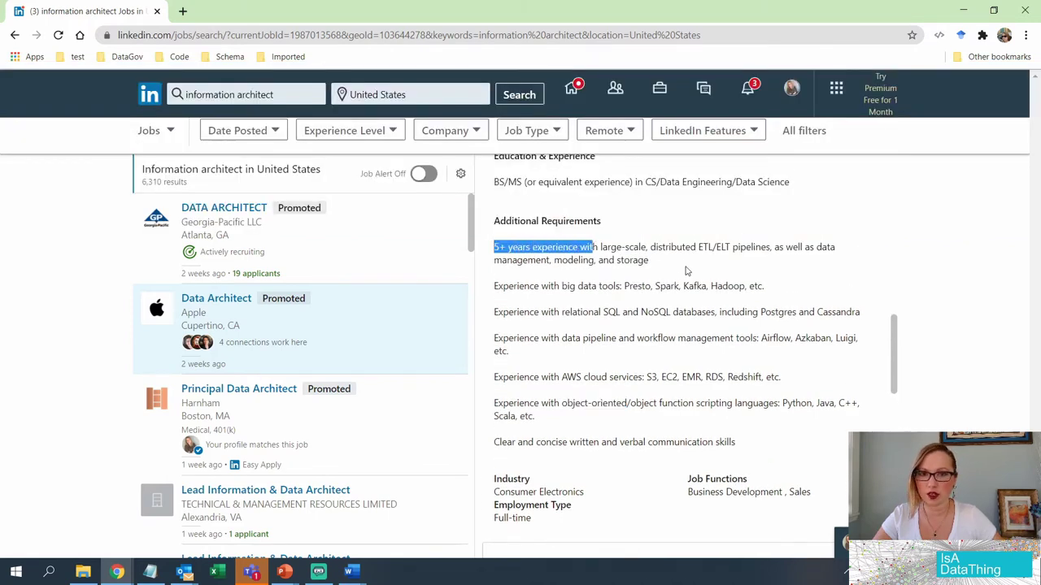
{"action": "scroll", "coordinate": [685, 271], "scroll_direction": "down", "scroll_amount": 1}
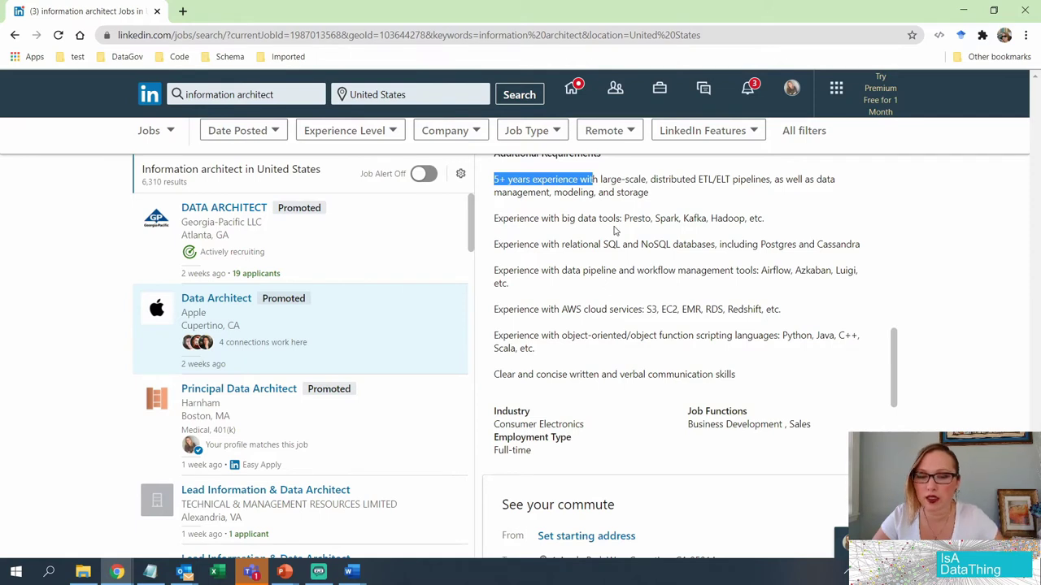
{"action": "left_click_drag", "start_coordinate": [642, 219], "coordinate": [749, 375]}
{"action": "left_click", "coordinate": [660, 236]}
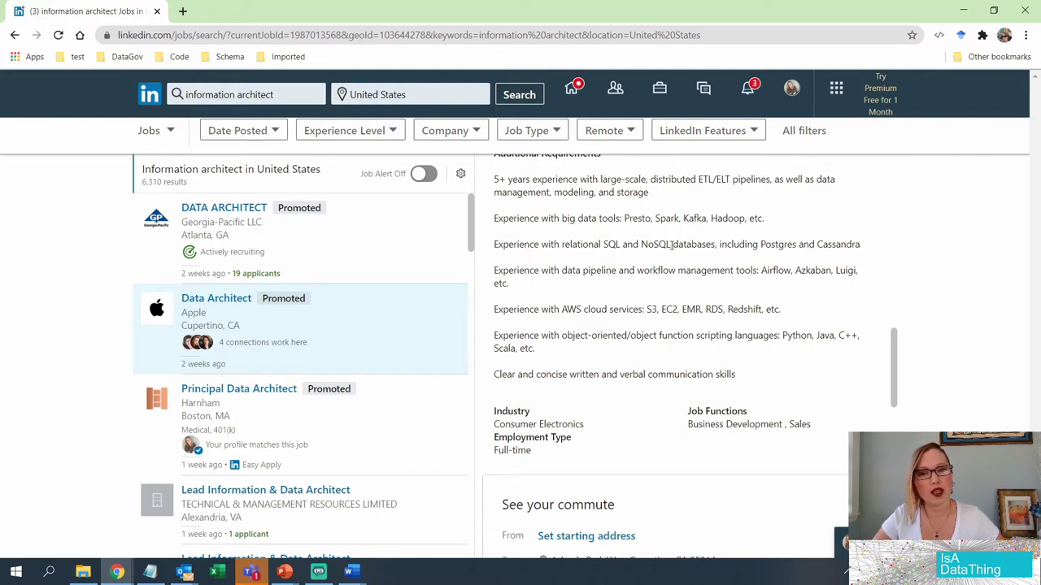
{"action": "left_click_drag", "start_coordinate": [554, 180], "coordinate": [766, 368]}
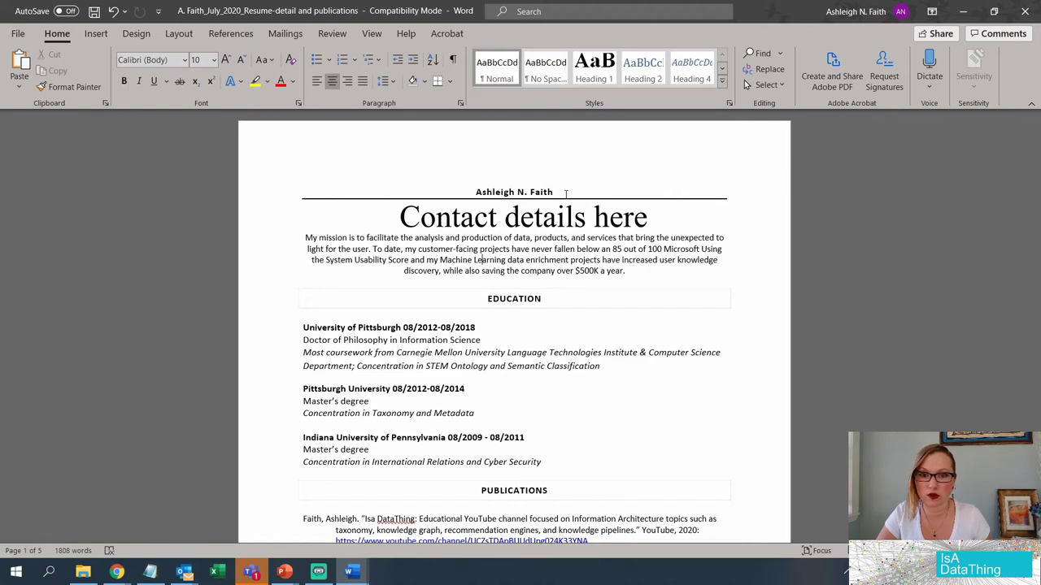
Review page 4's Projects list and the older roles, including SAE International and Pittsburgh teaching.
{"action": "scroll", "coordinate": [919, 279], "scroll_direction": "down", "scroll_amount": 20}
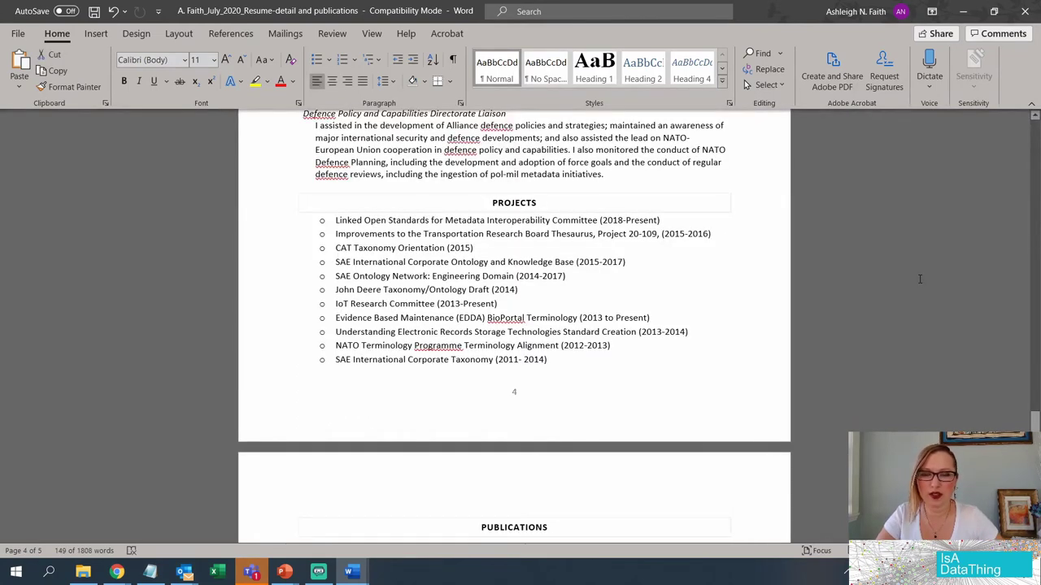
{"action": "scroll", "coordinate": [906, 276], "scroll_direction": "up", "scroll_amount": 15}
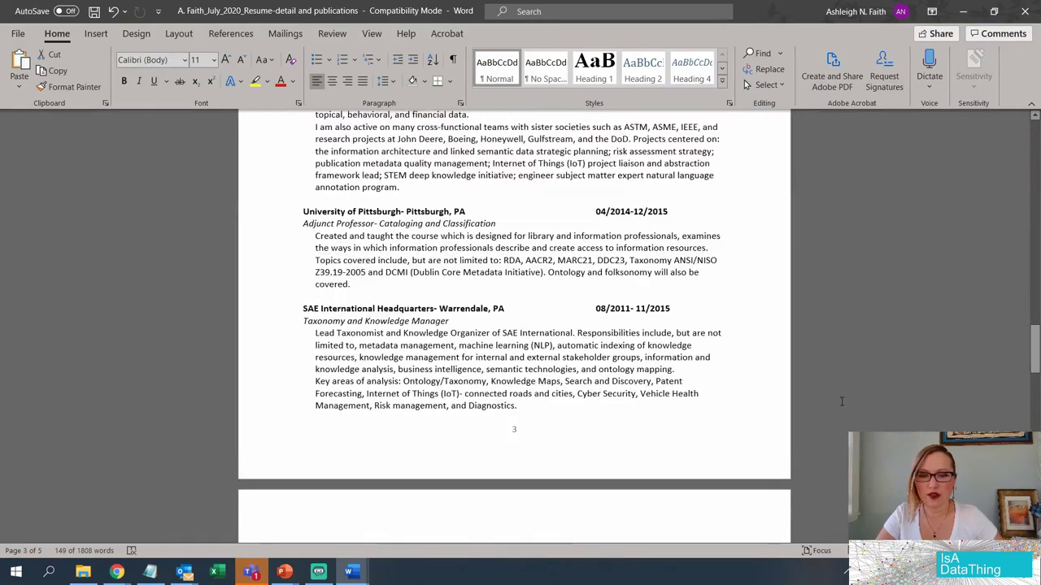
{"action": "scroll", "coordinate": [833, 341], "scroll_direction": "down", "scroll_amount": 8}
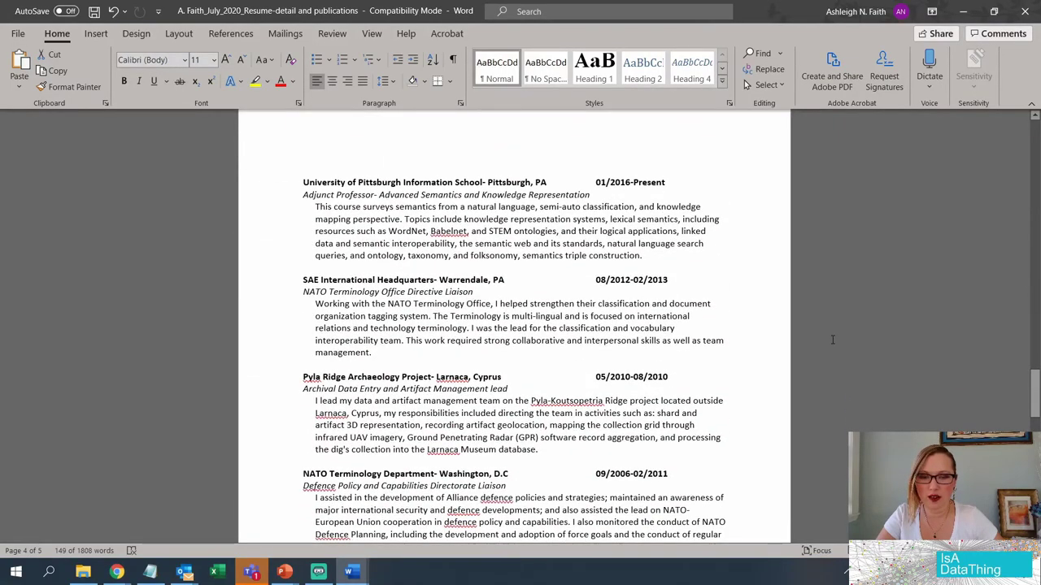
{"action": "scroll", "coordinate": [831, 340], "scroll_direction": "down", "scroll_amount": 4}
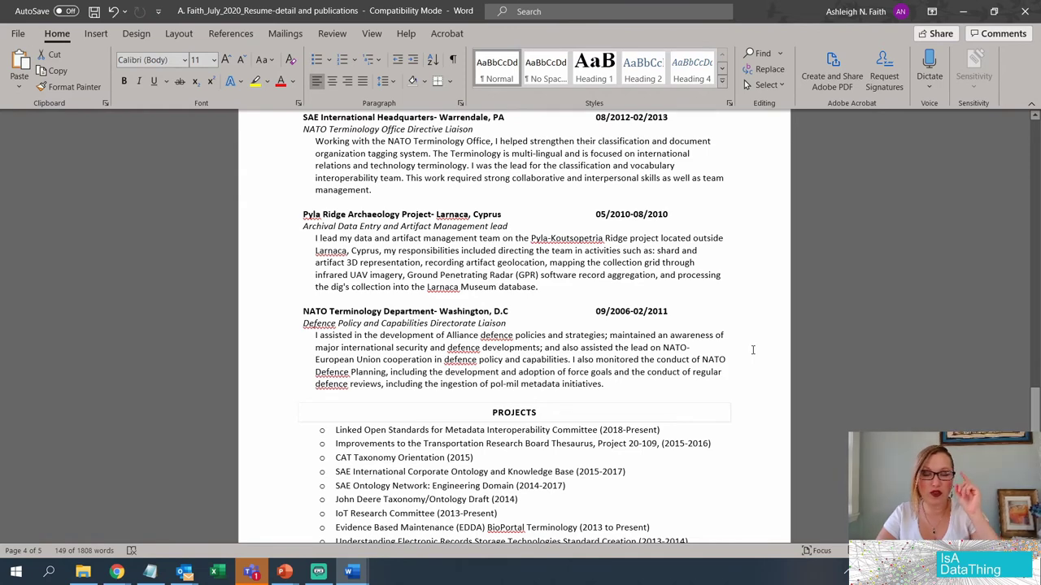
{"action": "scroll", "coordinate": [740, 362], "scroll_direction": "up", "scroll_amount": 10}
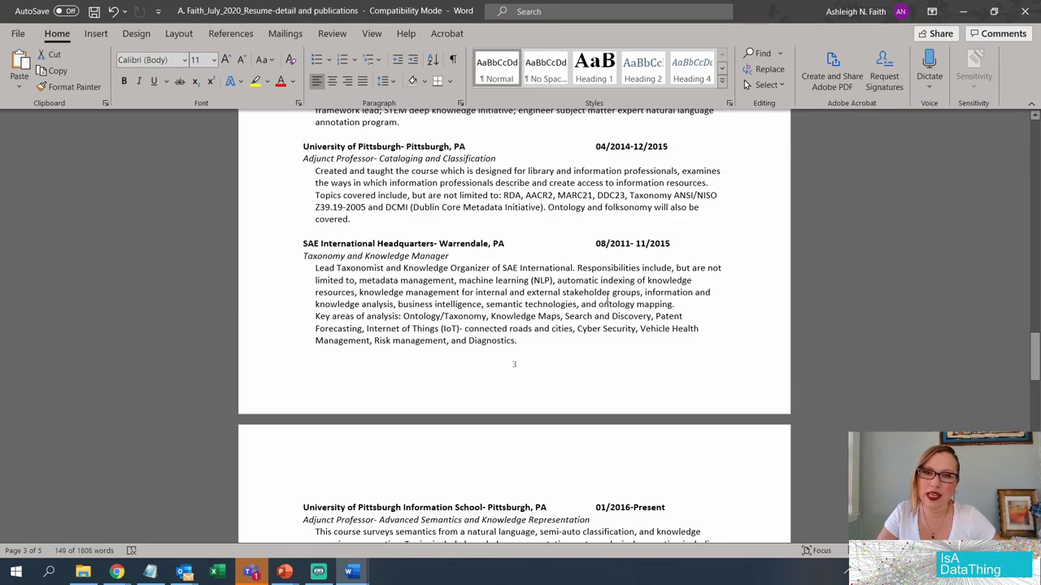
Scroll up to the Technical Experience list and the EBSCO Director of Platform Content Data entry.
{"action": "scroll", "coordinate": [606, 301], "scroll_direction": "up", "scroll_amount": 3}
{"action": "scroll", "coordinate": [606, 295], "scroll_direction": "up", "scroll_amount": 15}
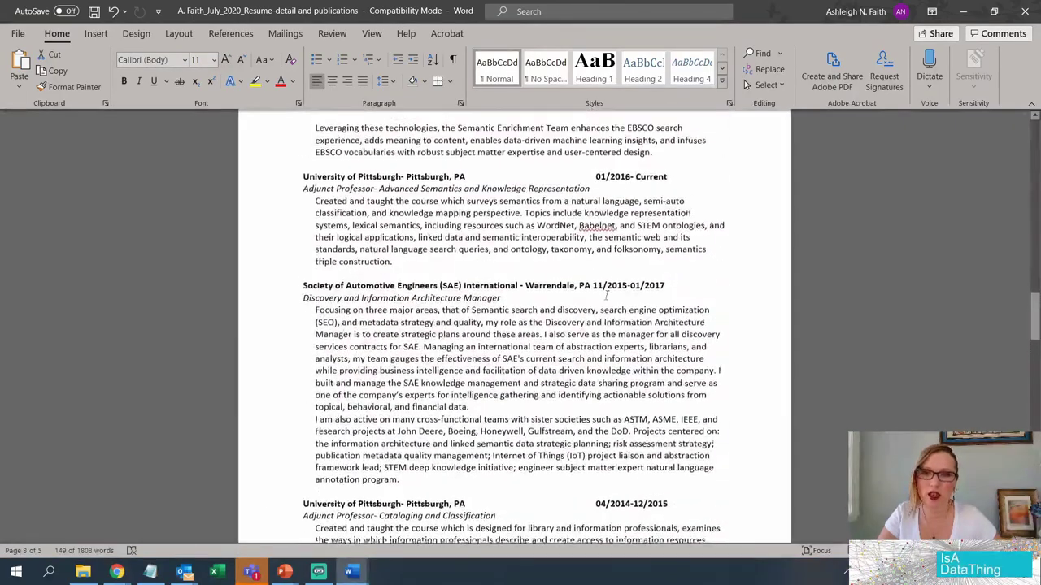
{"action": "scroll", "coordinate": [607, 295], "scroll_direction": "up", "scroll_amount": 20}
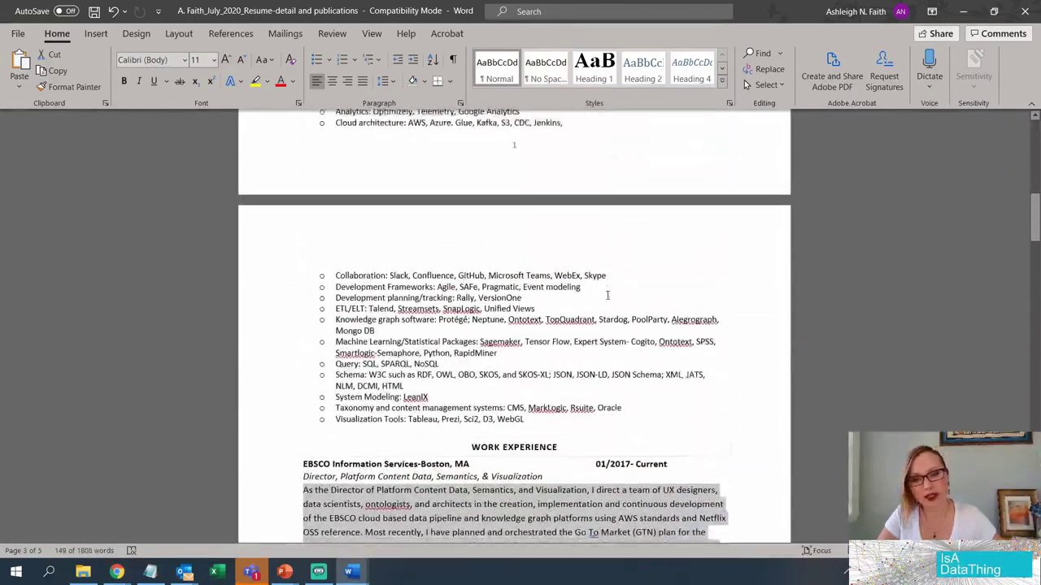